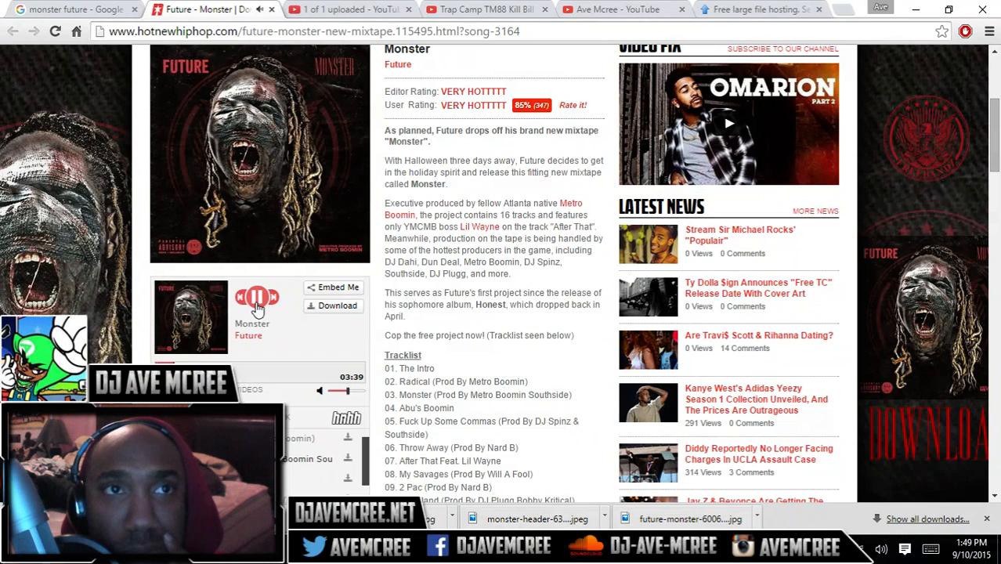
Pause the Monster song in the browser and audition Pattern 1 in FL Studio
left_click(259, 306)
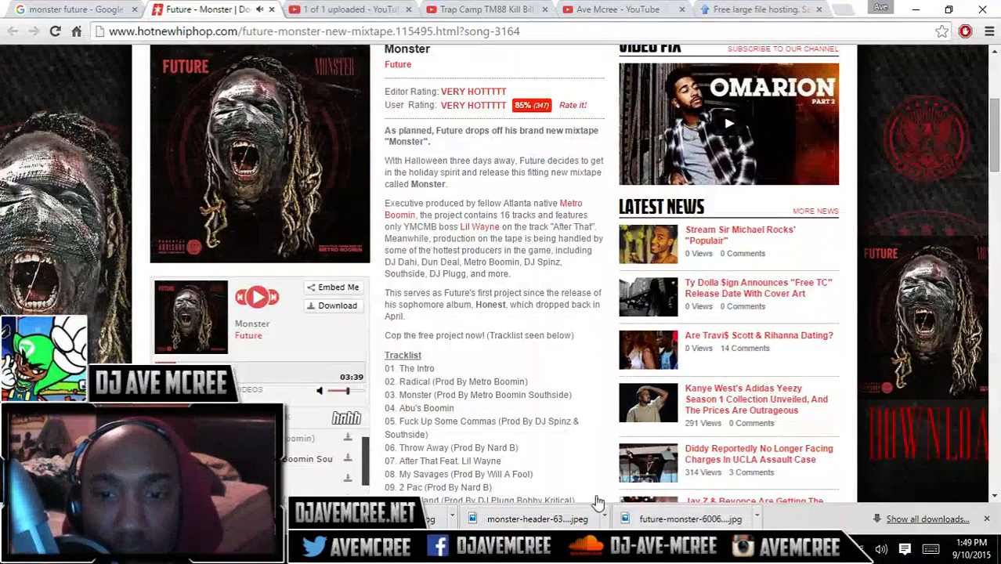
left_click(643, 549)
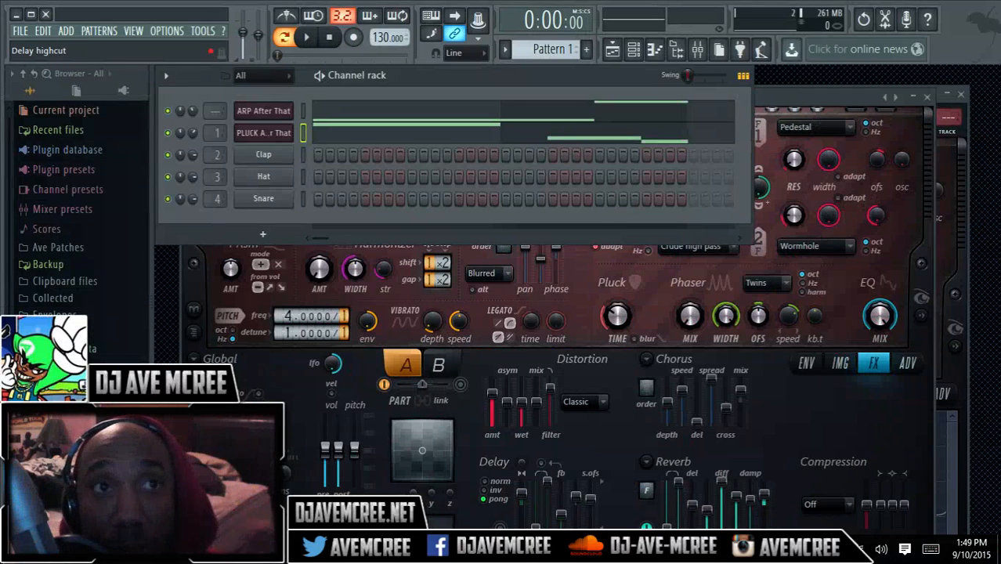
key("space")
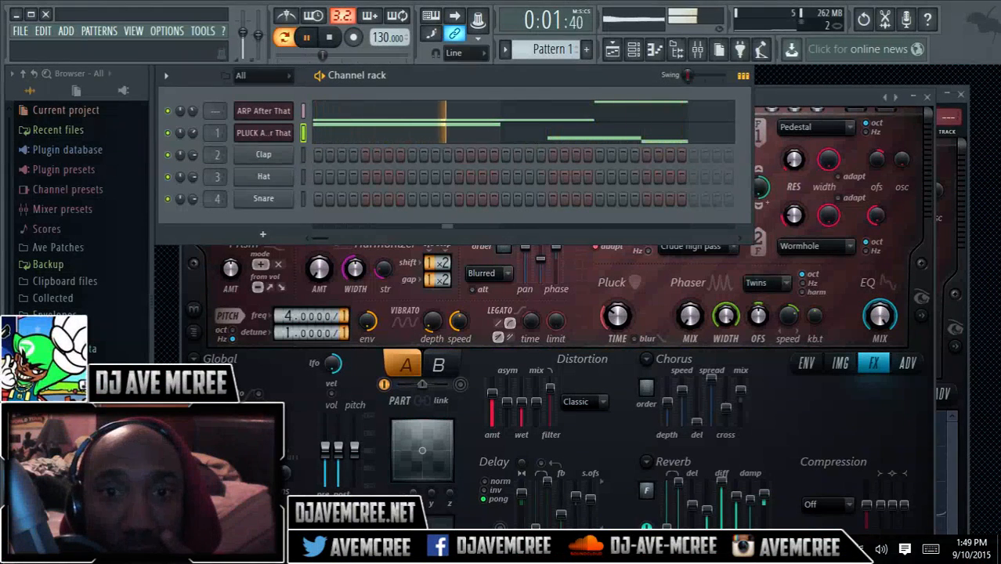
key("space")
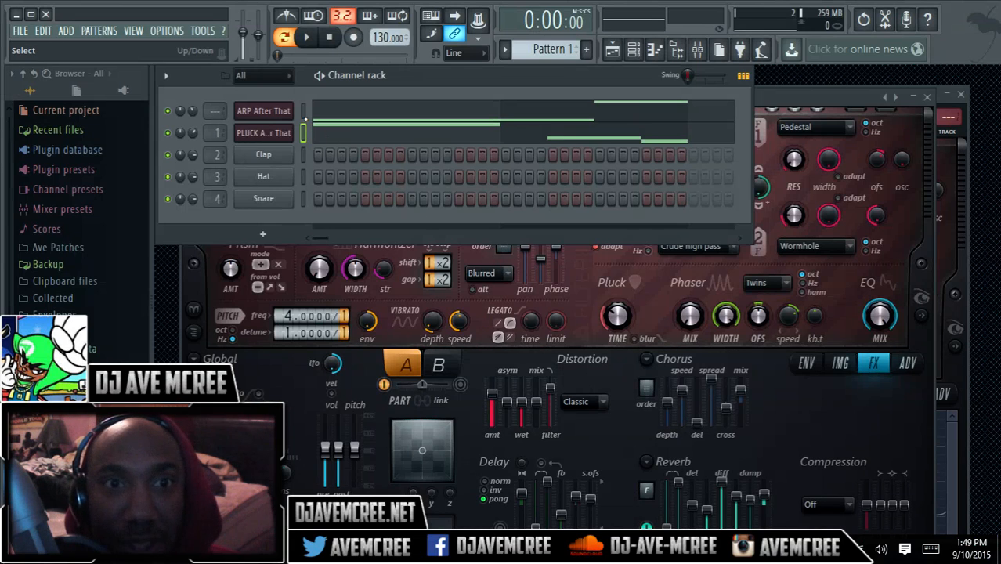
Open the ARP After That channel's Harmor editor, collapse its wrapper settings strip and move the window so the whole synth fits
left_click(303, 116)
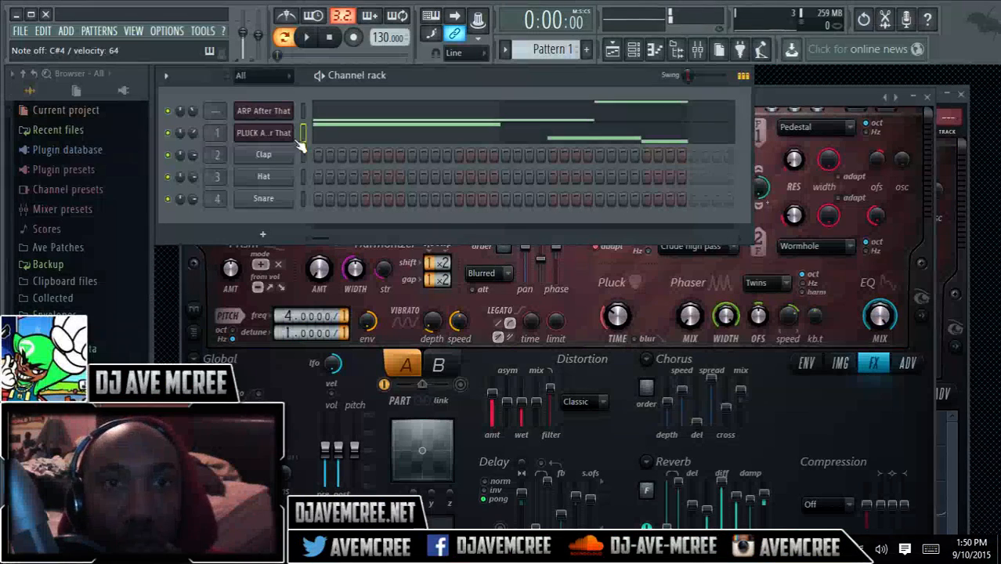
left_click(301, 111)
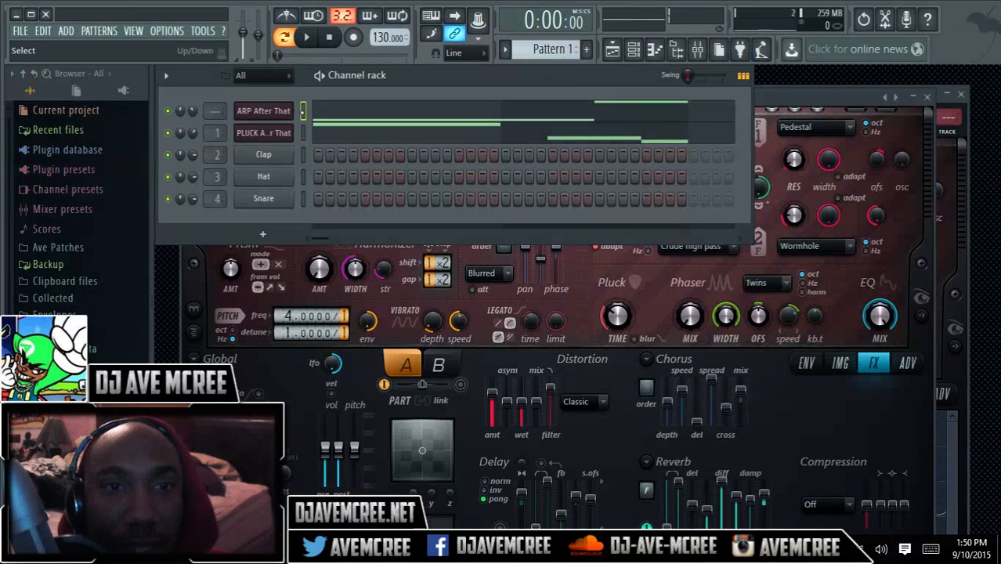
left_click(288, 113)
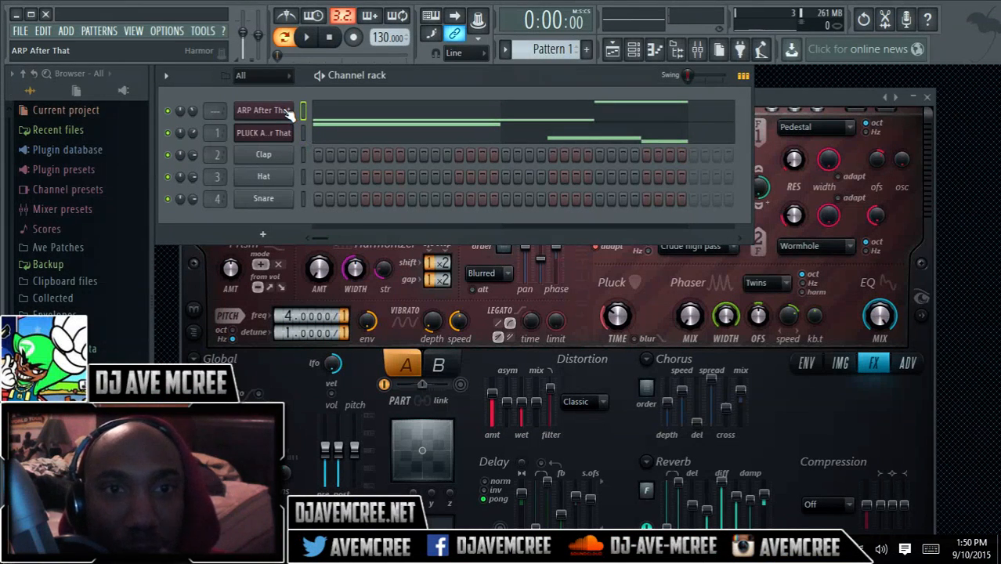
left_click(288, 113)
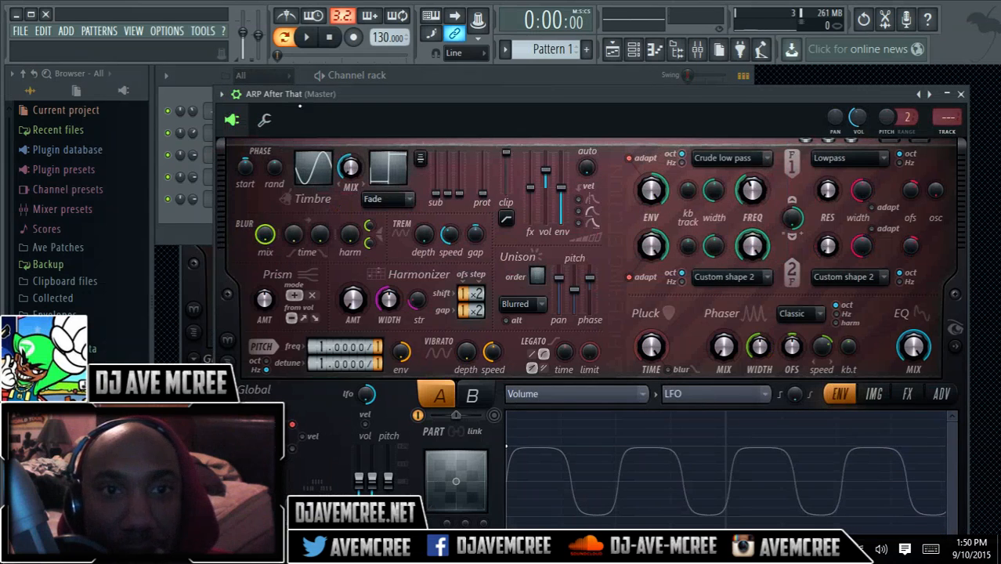
left_click(235, 95)
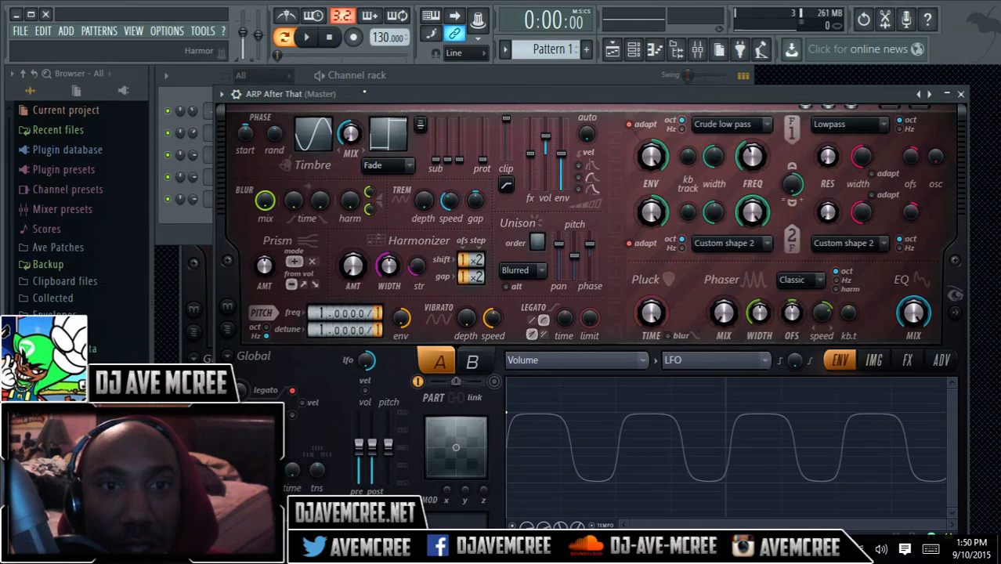
left_click_drag(362, 93, 313, 67)
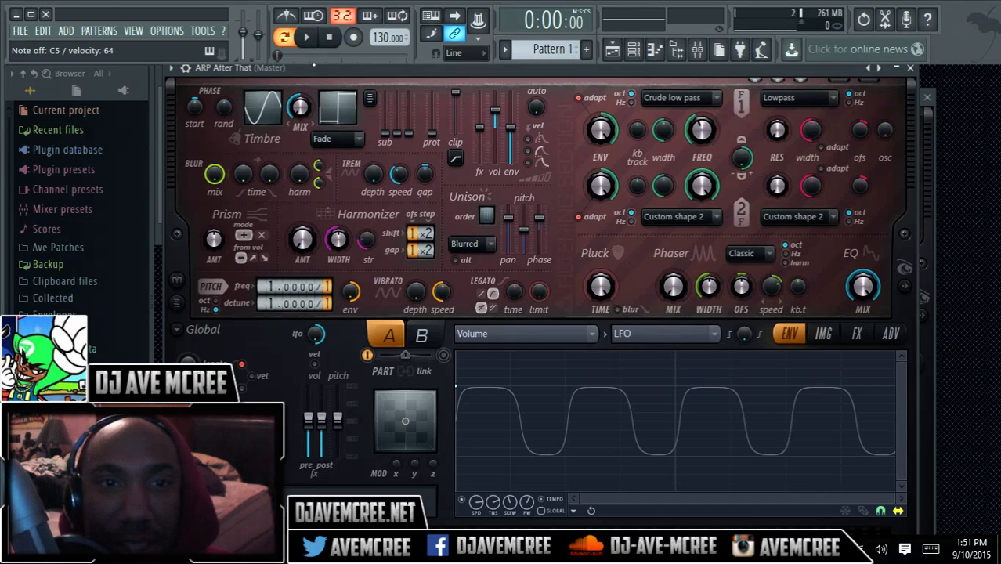
Show Timbre 1's options and harmonic level, and try turning the timbre mix to about 47%
right_click(267, 121)
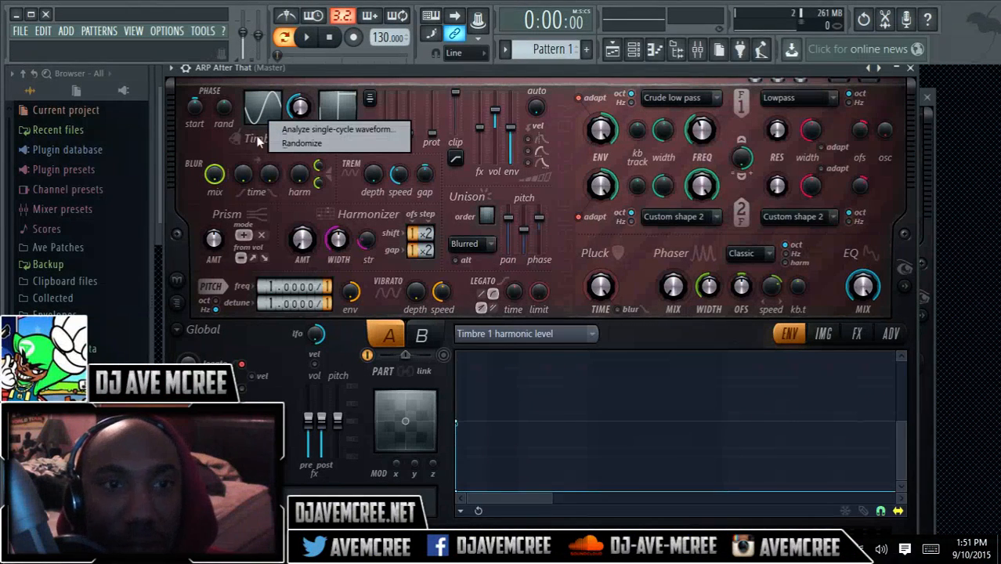
left_click(212, 136)
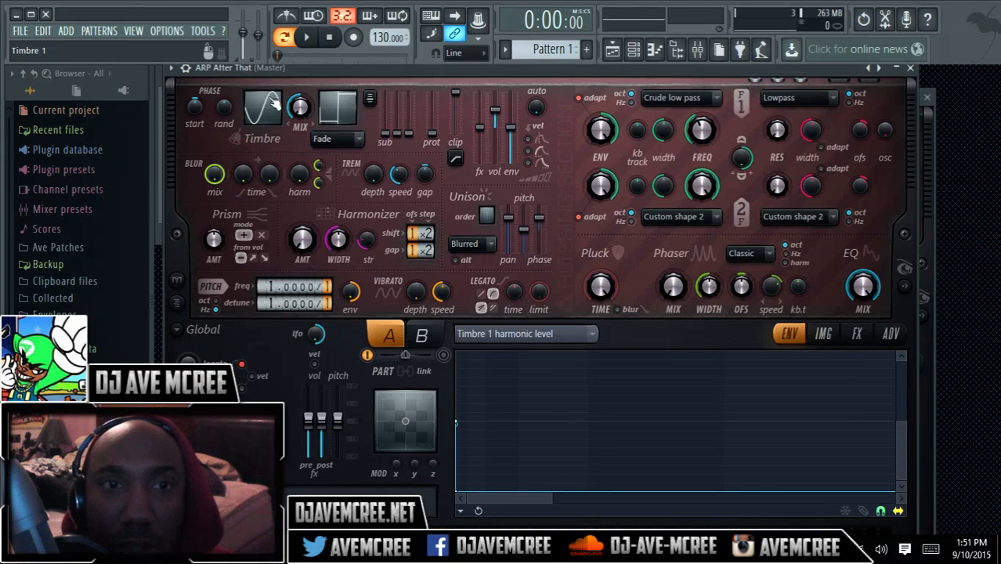
left_click_drag(300, 107, 300, 43)
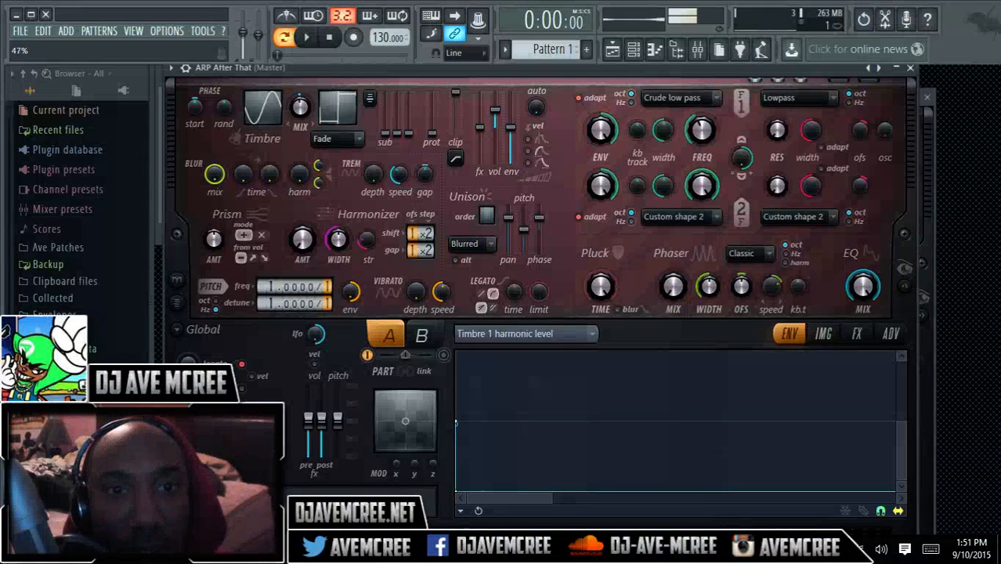
right_click(302, 112)
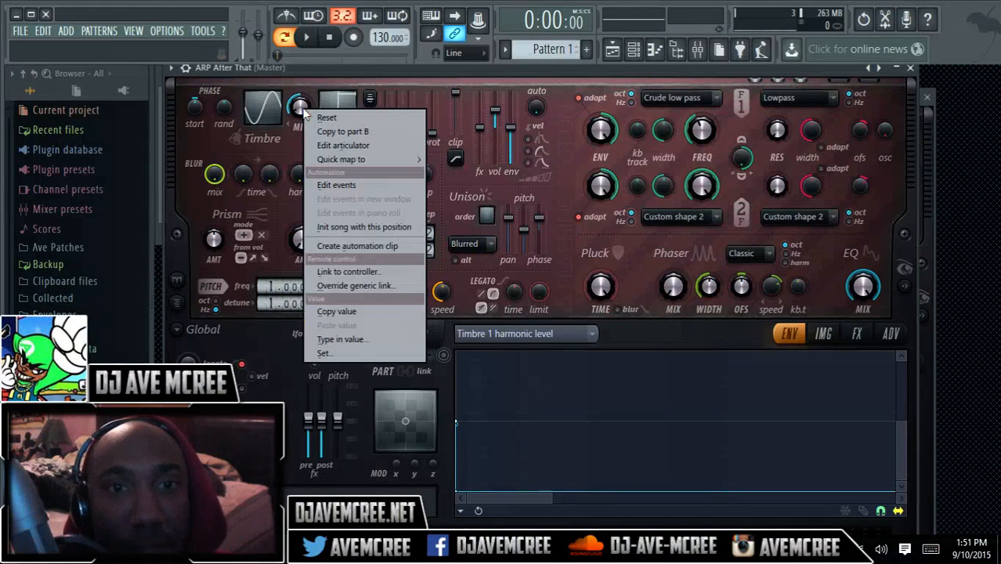
left_click(303, 86)
mouse_move(300, 107)
left_mouse_down()
mouse_move(300, 50)
mouse_move(300, 114)
left_mouse_up()
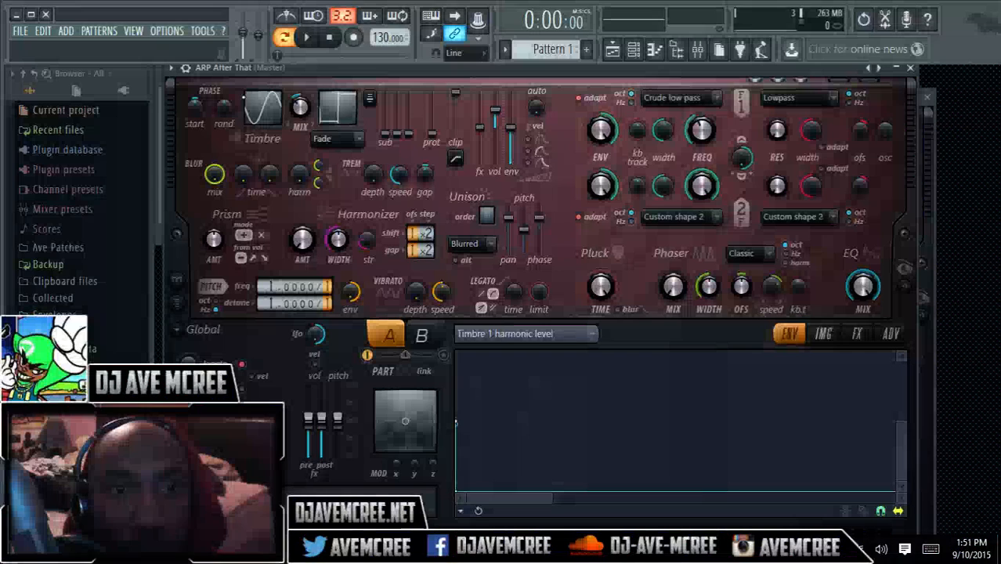
left_click(268, 120)
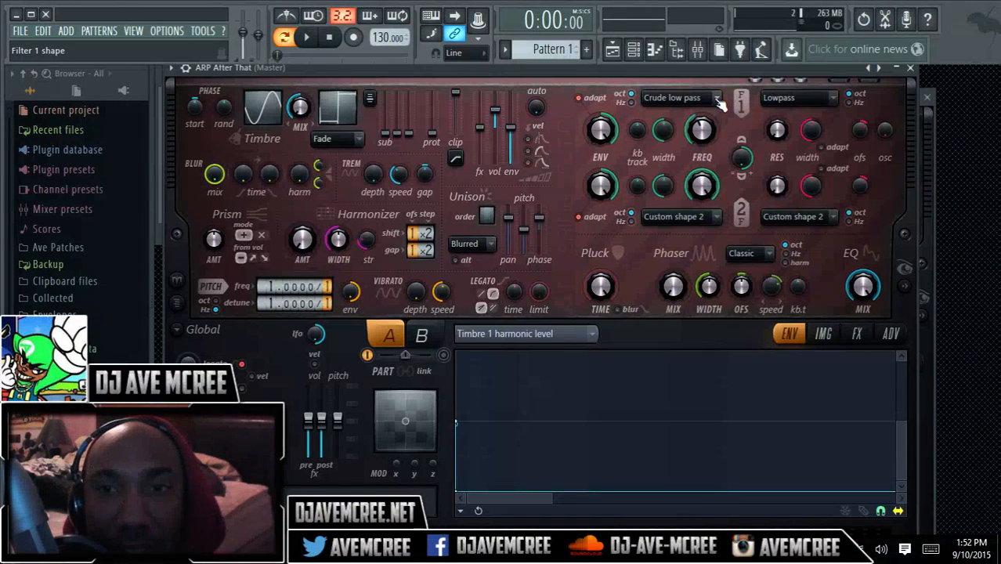
Show the Filter 1 frequency articulator and switch the envelope editor to the Pitch articulation
right_click(701, 130)
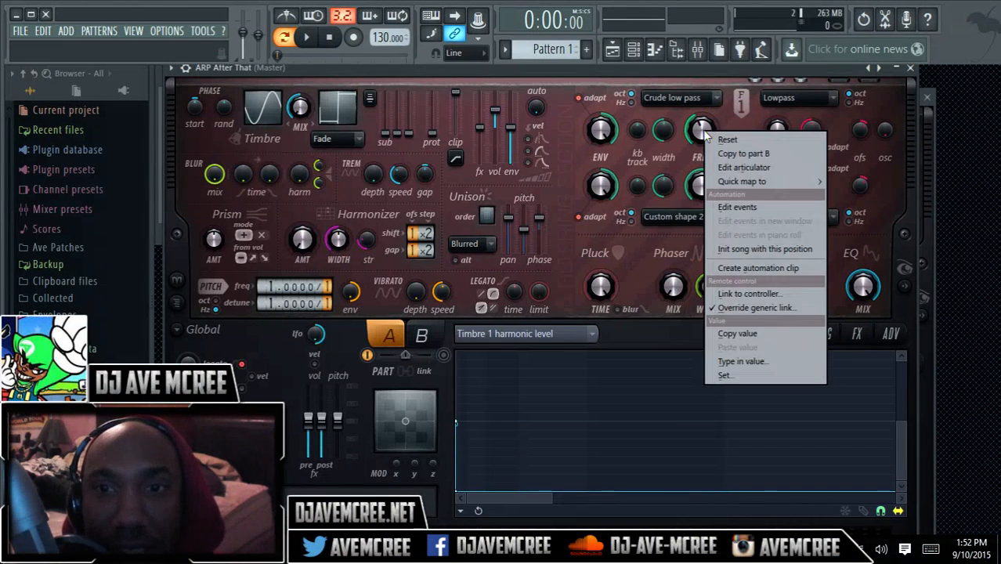
left_click(714, 167)
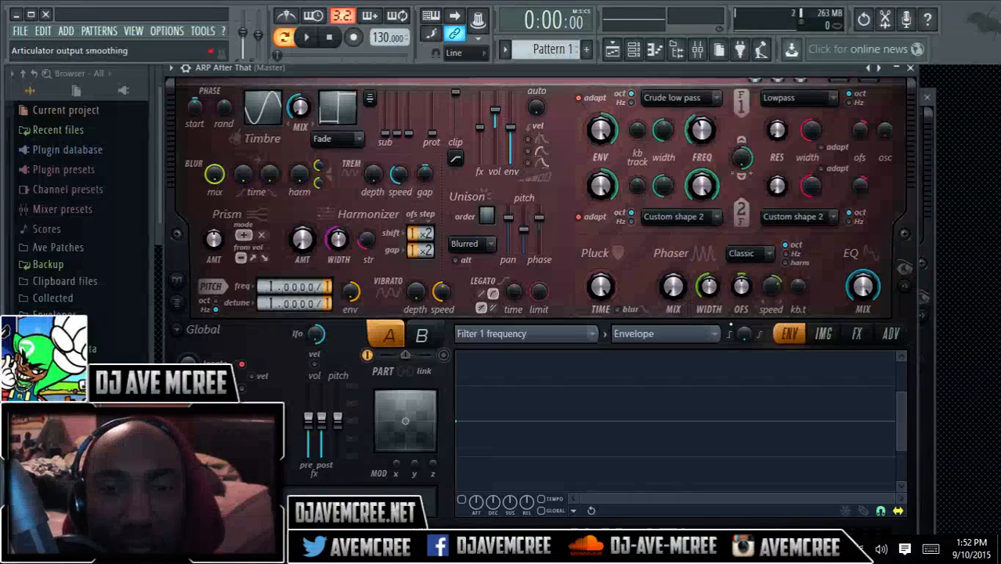
left_click(592, 334)
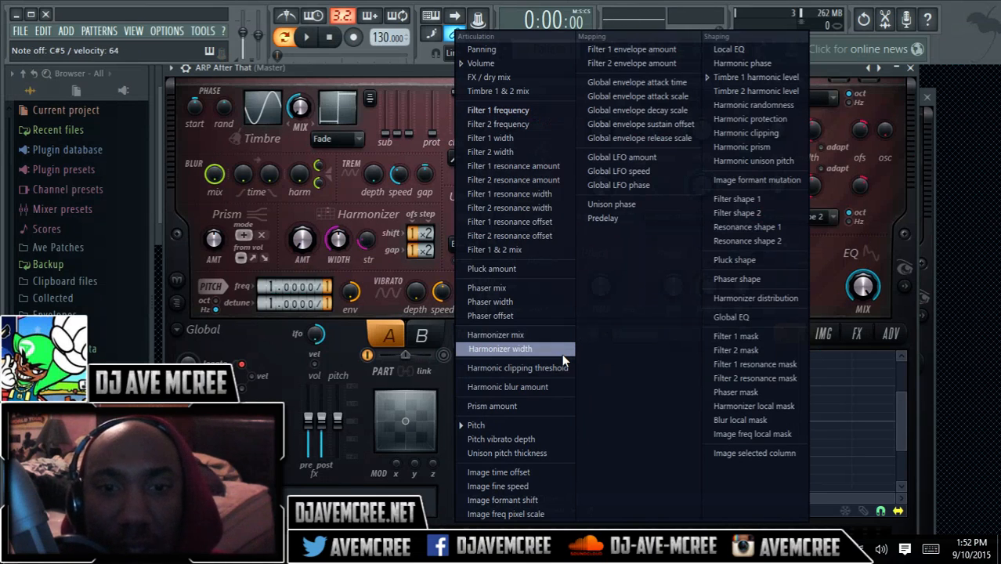
left_click(534, 421)
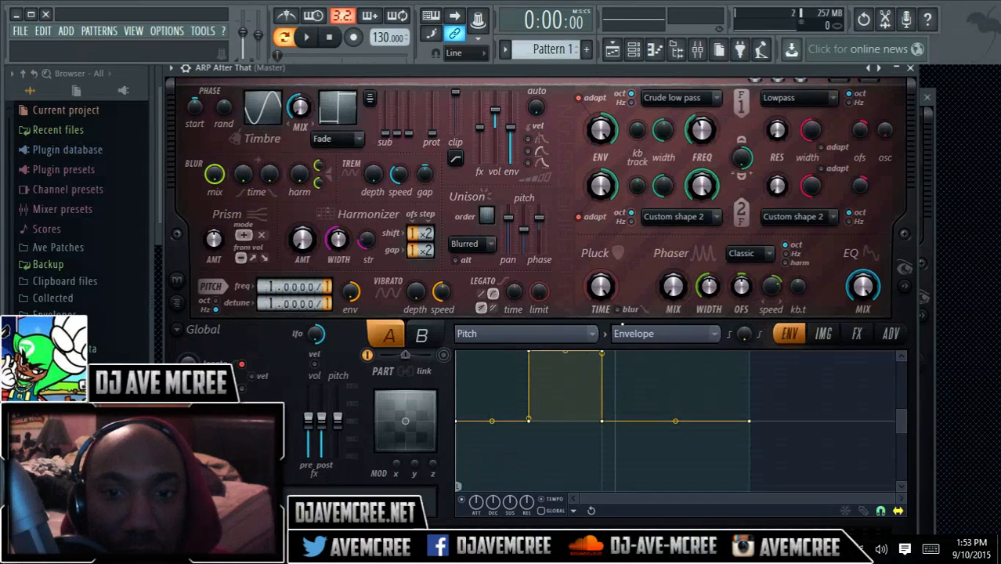
Examine the articulation target list and the curve mode options of the Pitch envelope's last point
left_click(593, 333)
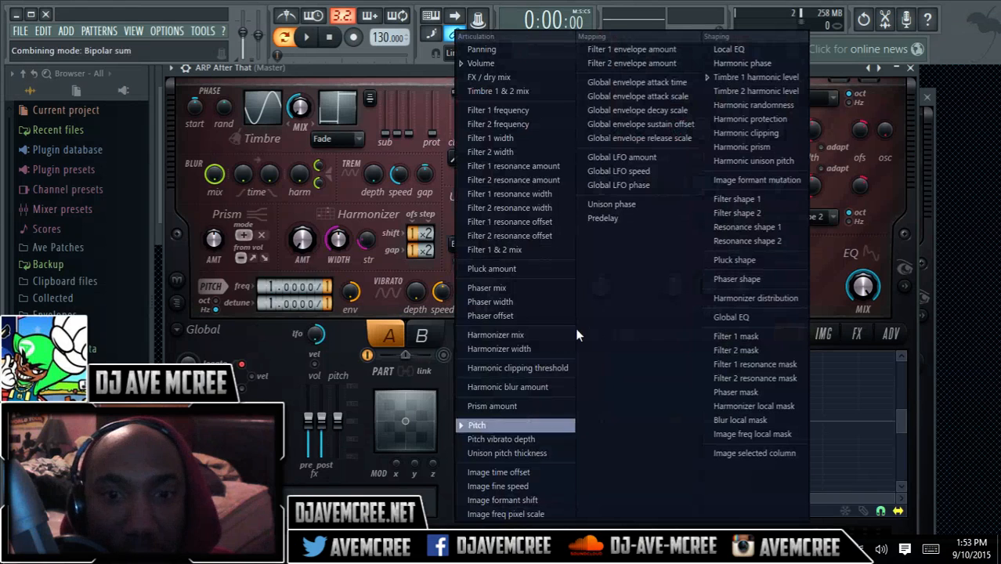
left_click(520, 425)
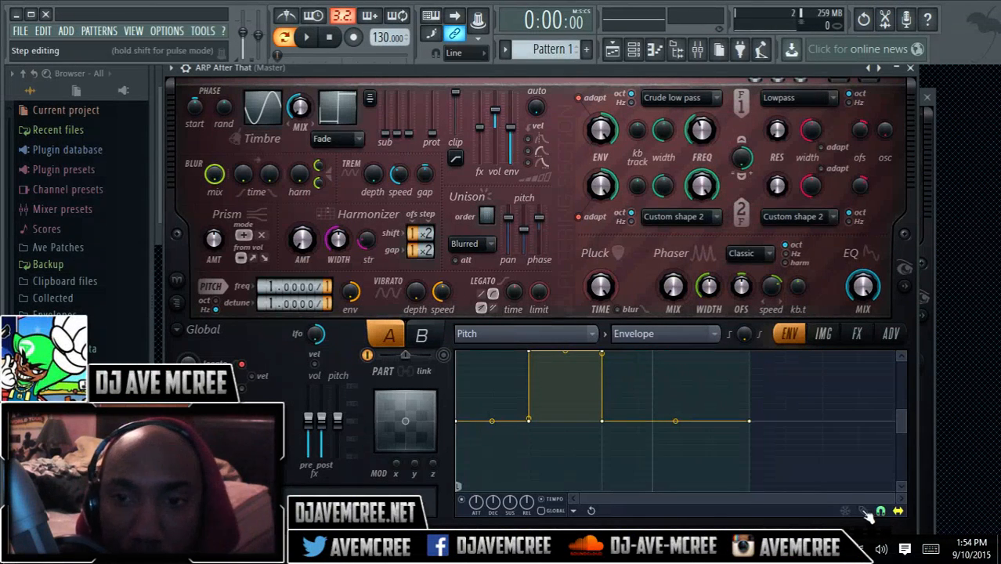
right_click(752, 422)
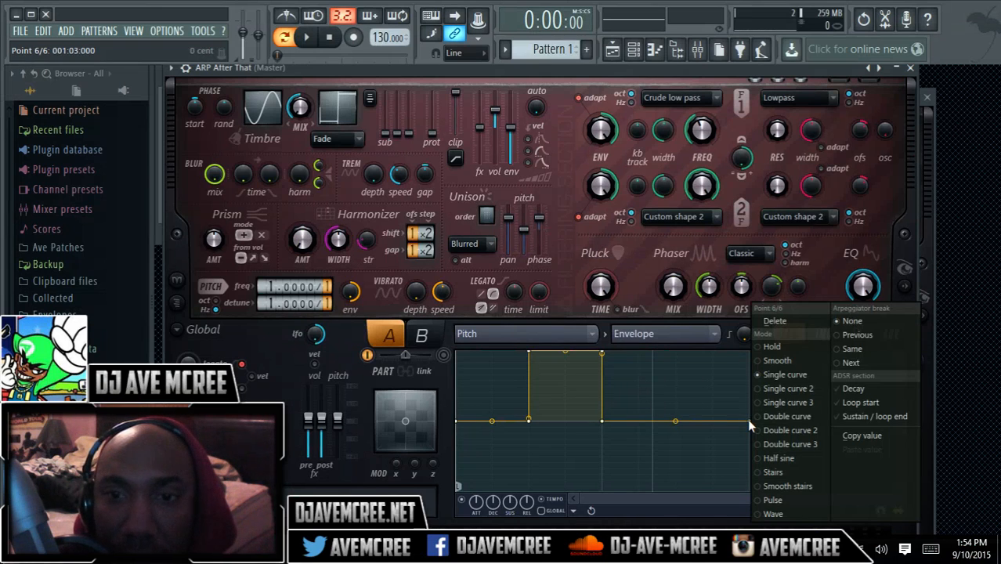
left_click(446, 376)
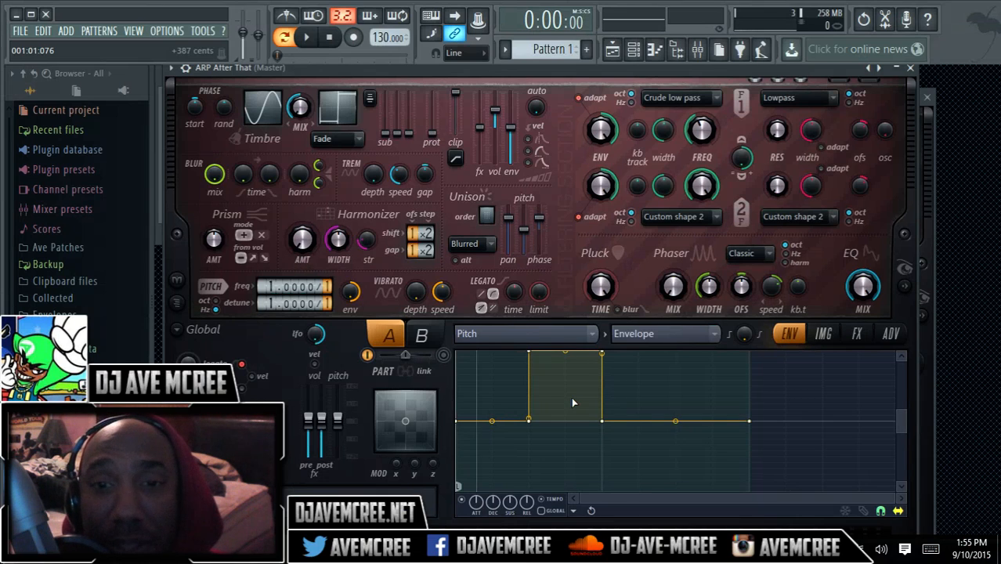
Show the Volume articulation and compare its Envelope with its LFO, returning to the LFO
left_click(596, 334)
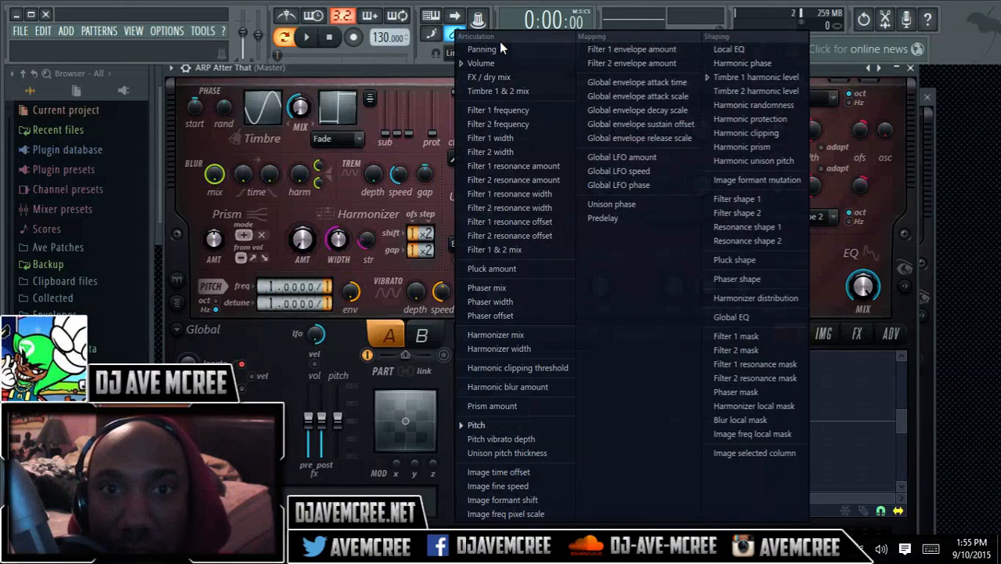
left_click(499, 62)
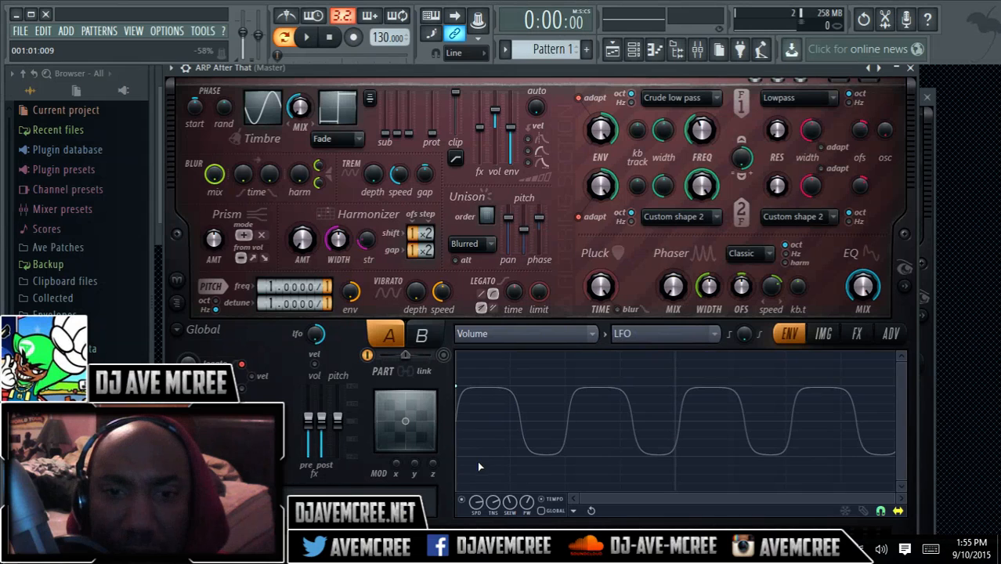
left_click(673, 332)
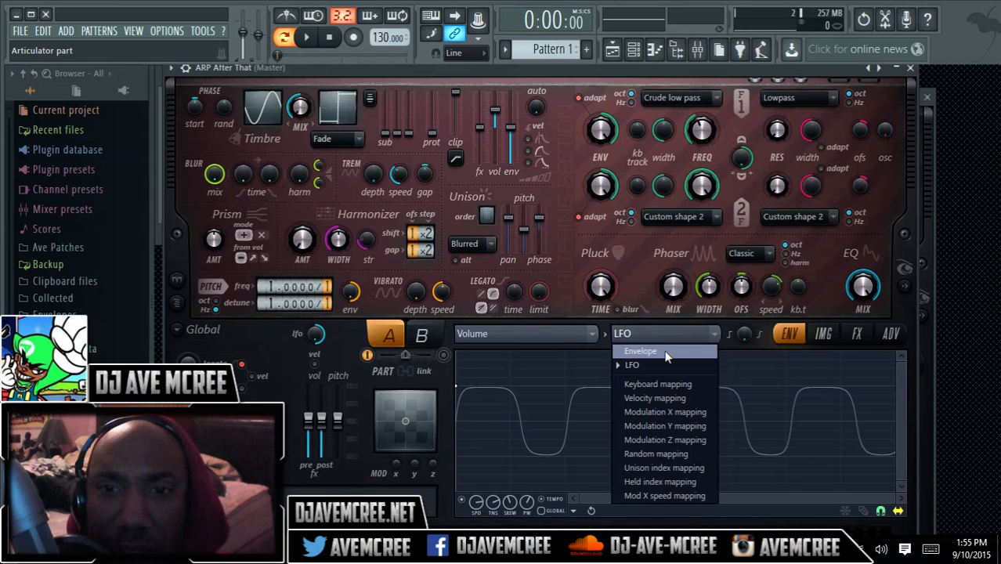
left_click(663, 352)
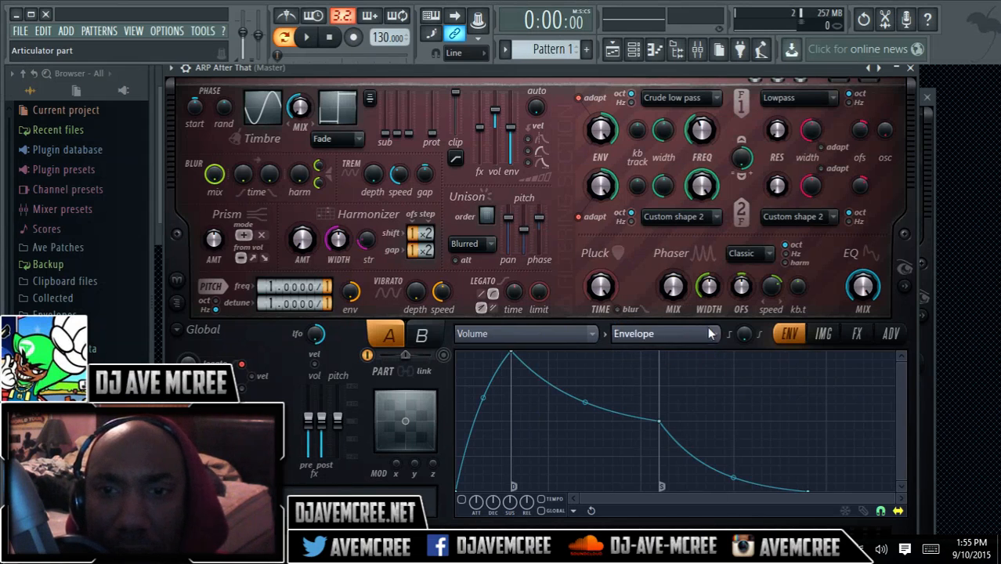
left_click(713, 334)
left_click(694, 365)
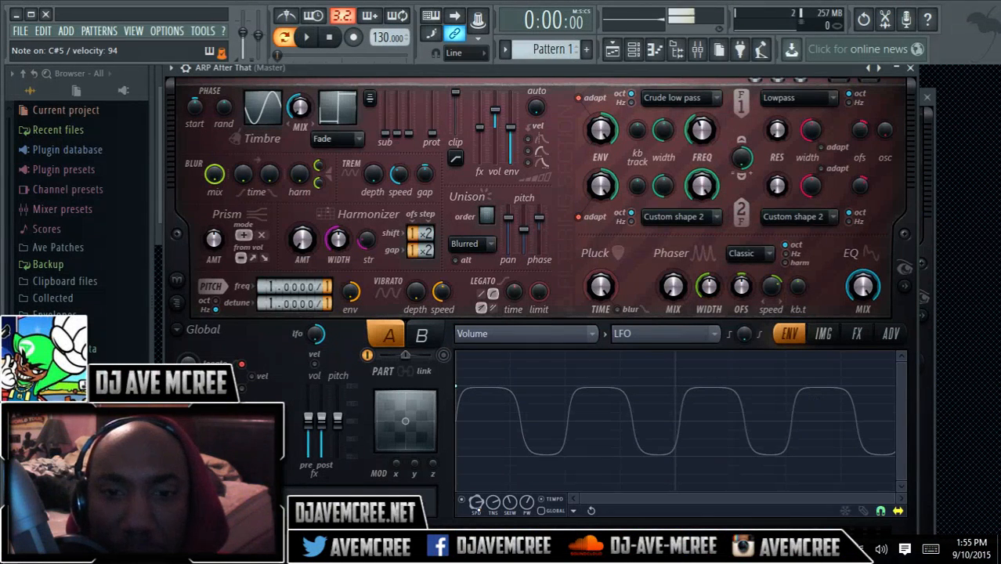
Adjust the speed and PW of the Volume LFO in ARP After That
mouse_move(478, 505)
left_mouse_down()
mouse_move(478, 548)
mouse_move(479, 493)
left_mouse_up()
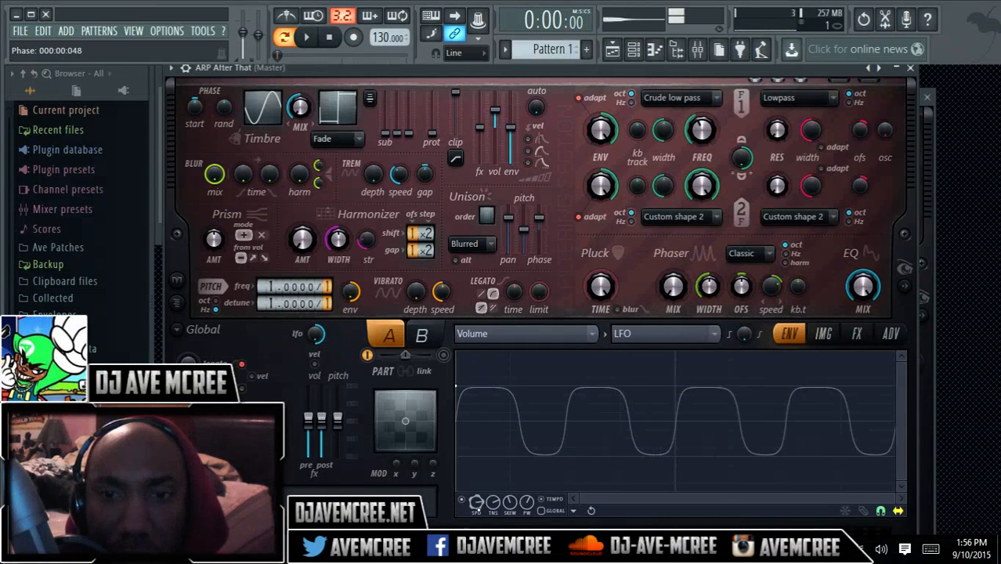
mouse_move(526, 502)
left_mouse_down()
mouse_move(527, 493)
mouse_move(526, 513)
left_mouse_up()
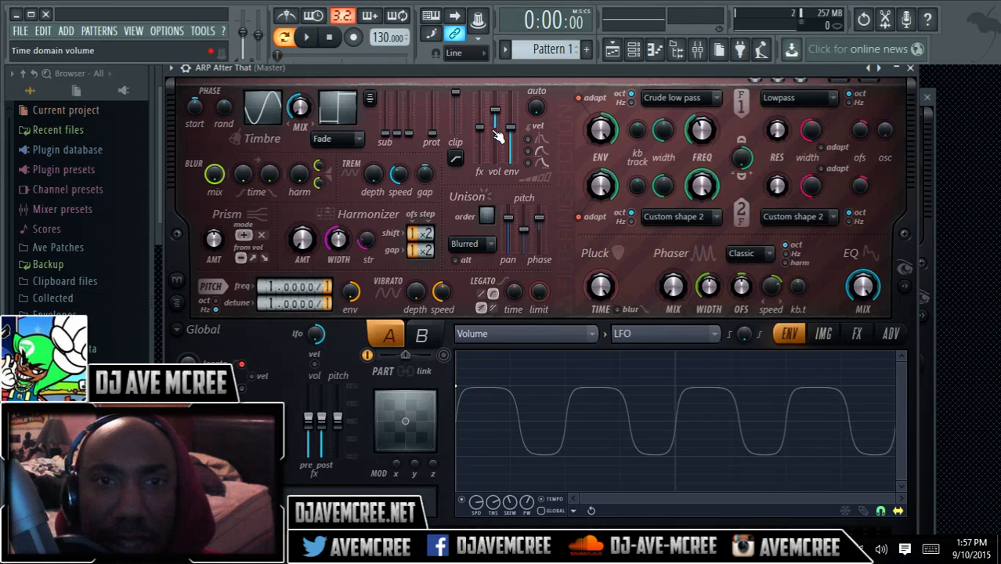
Close the ARP After That editor and show the Filter 1 frequency envelope in the PLUCK After That editor
left_click(910, 68)
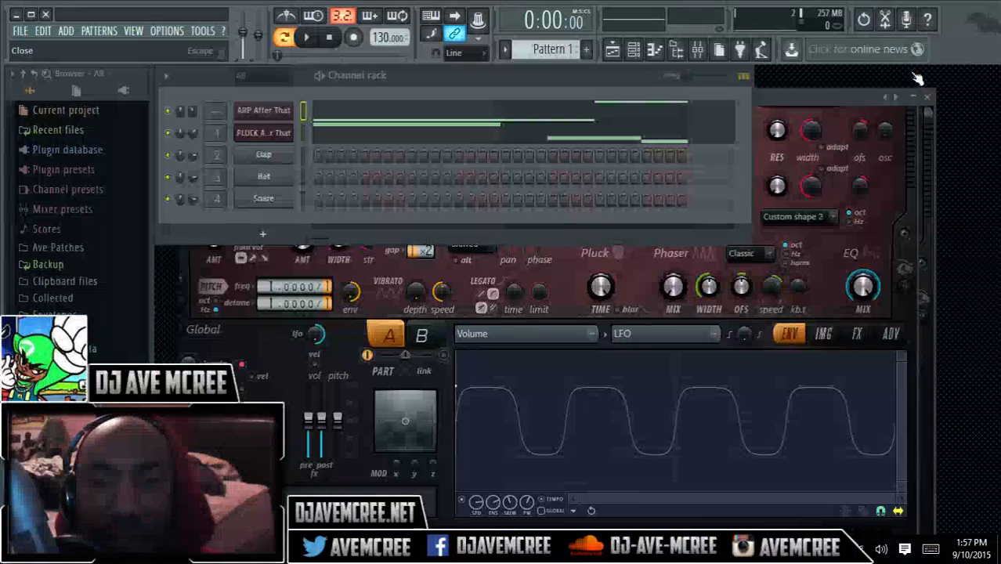
left_click(855, 97)
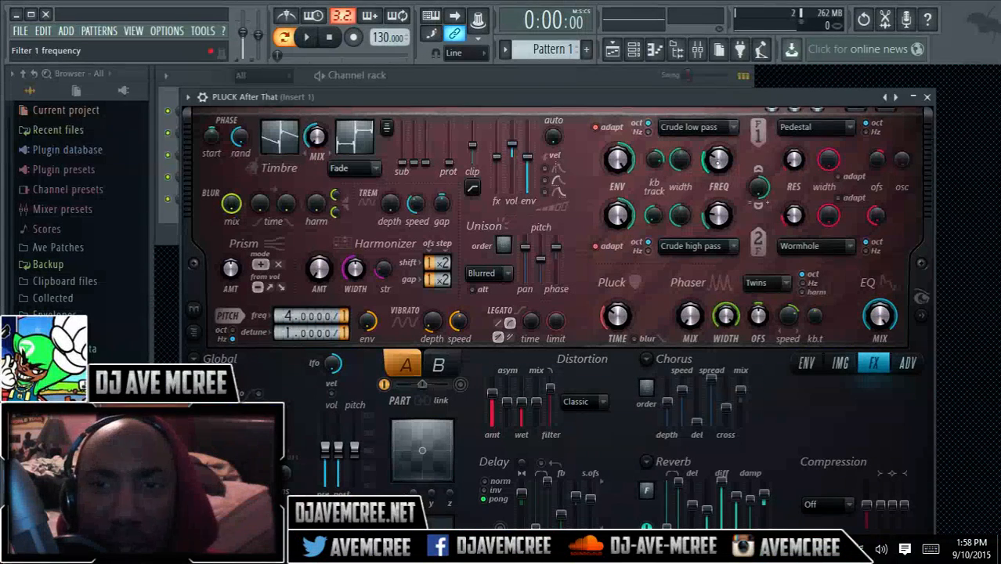
right_click(718, 161)
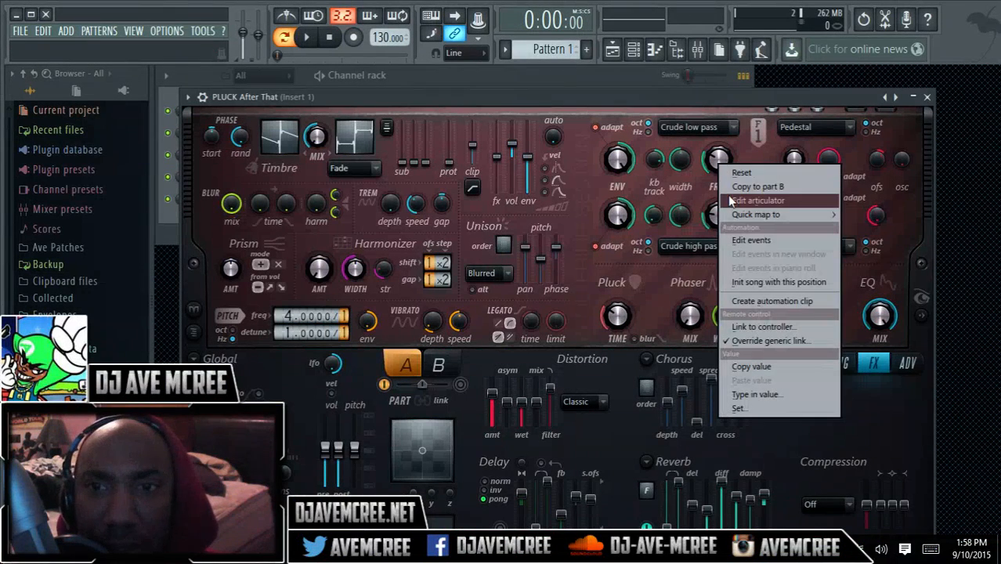
left_click(730, 200)
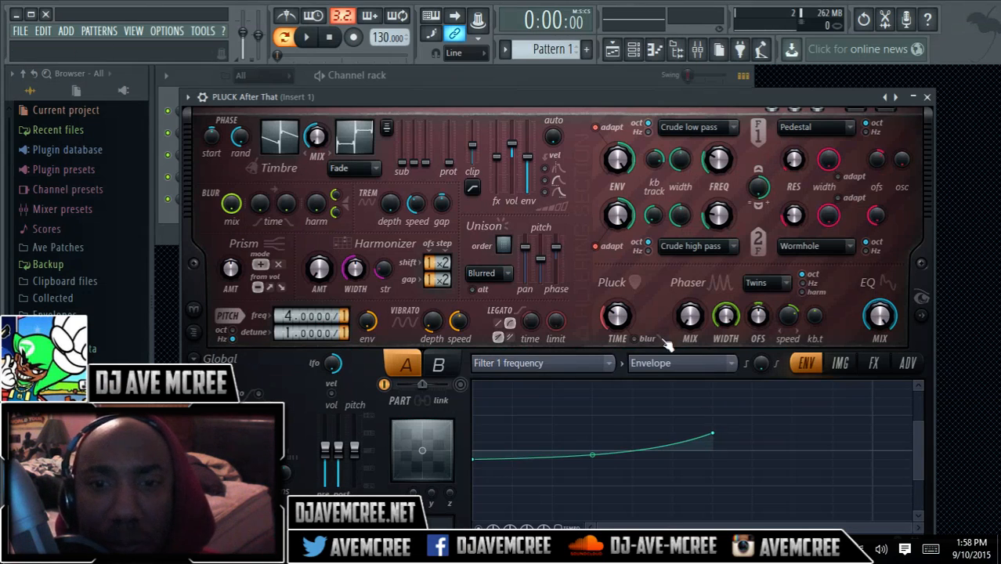
Examine the articulation target list and the effects page of PLUCK After That, and close its editor
left_click(610, 365)
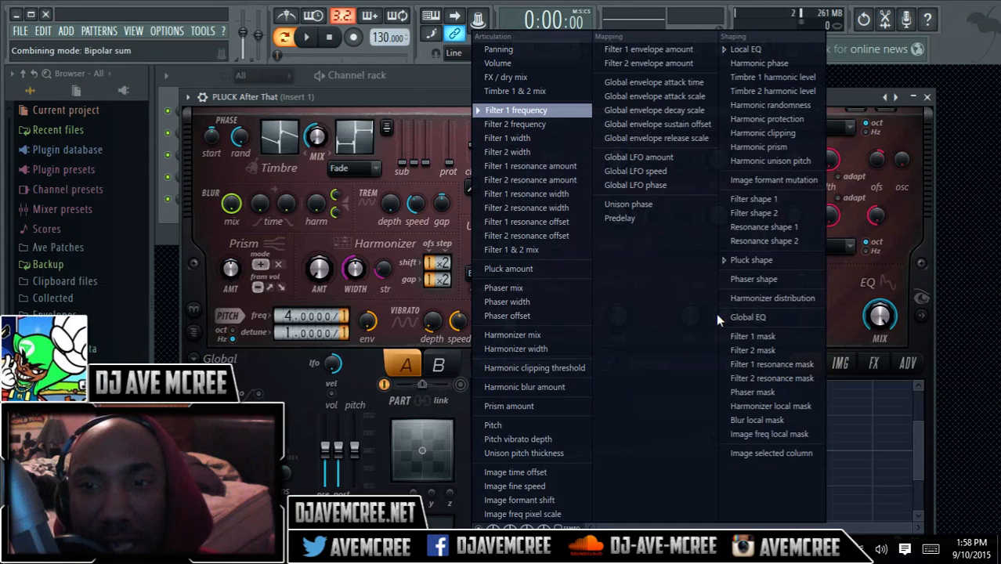
left_click(831, 297)
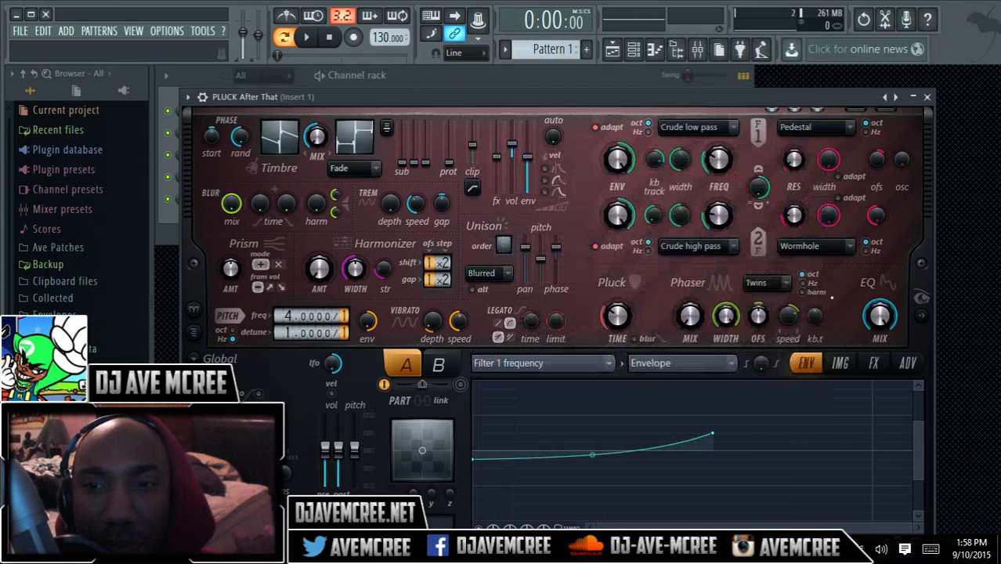
left_click(871, 364)
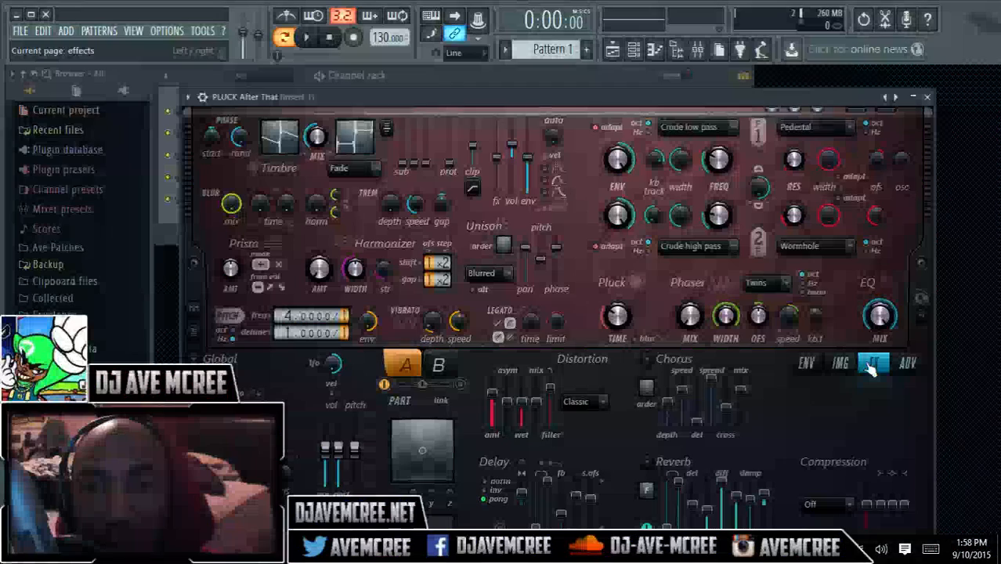
left_click(926, 98)
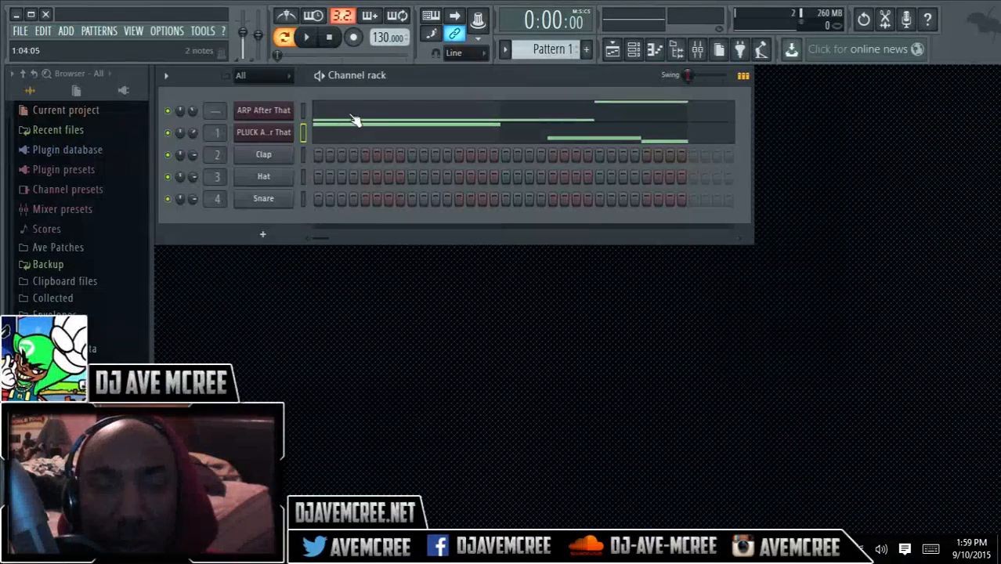
Reopen the PLUCK After That editor and review its envelope, image and effects pages, ending on the effects
left_click(287, 133)
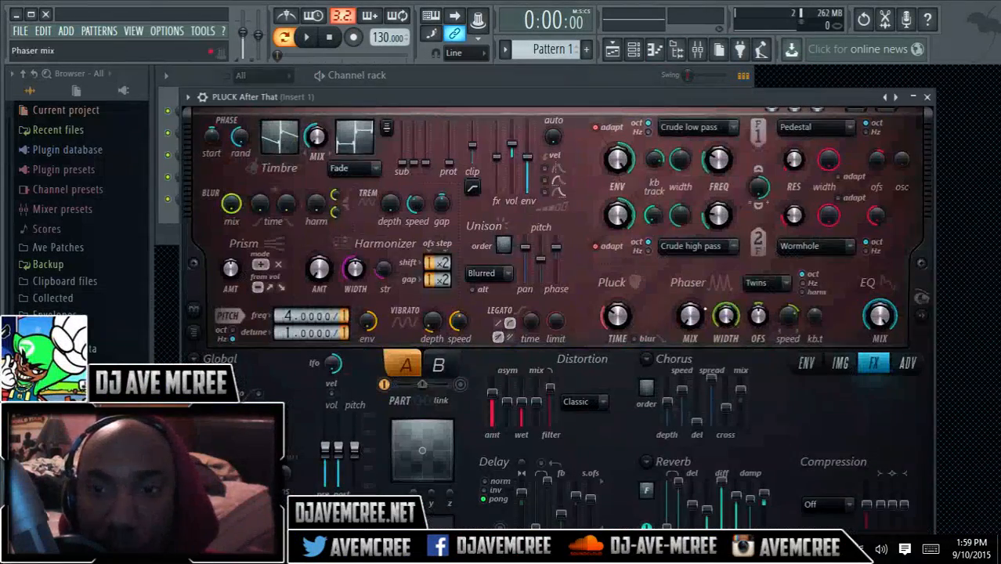
left_click(803, 368)
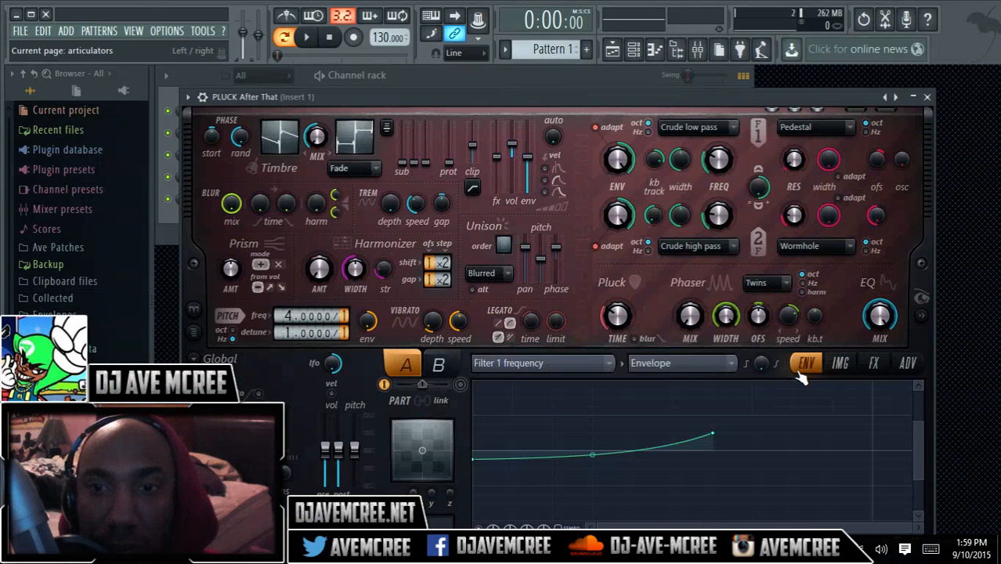
left_click(840, 364)
left_click(873, 366)
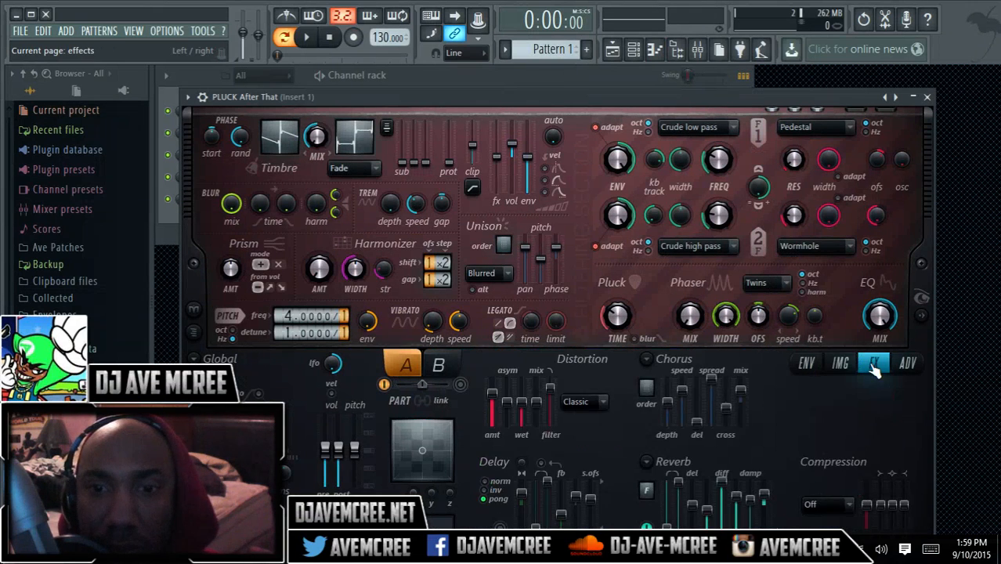